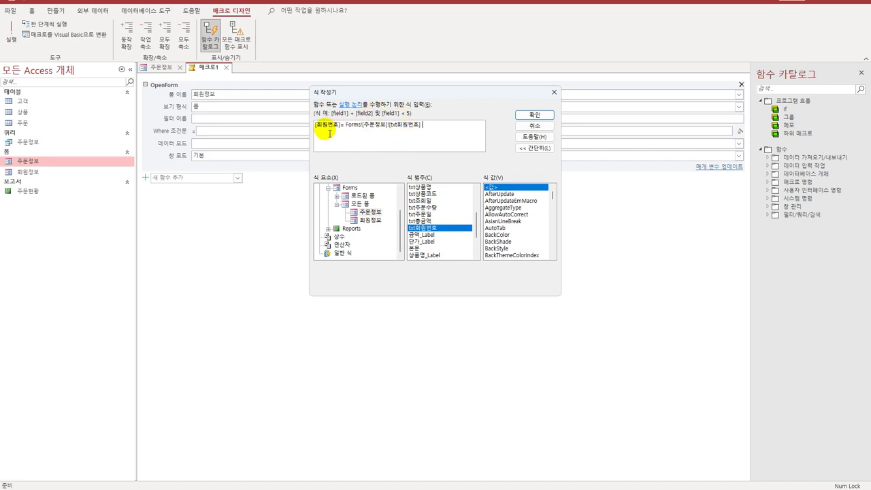
Step: Accept the condition [회원번호]= Forms![주문정보]![txt회원번호] for OpenForm, save the macro as 회원정보조회 and close it
left_click(536, 115)
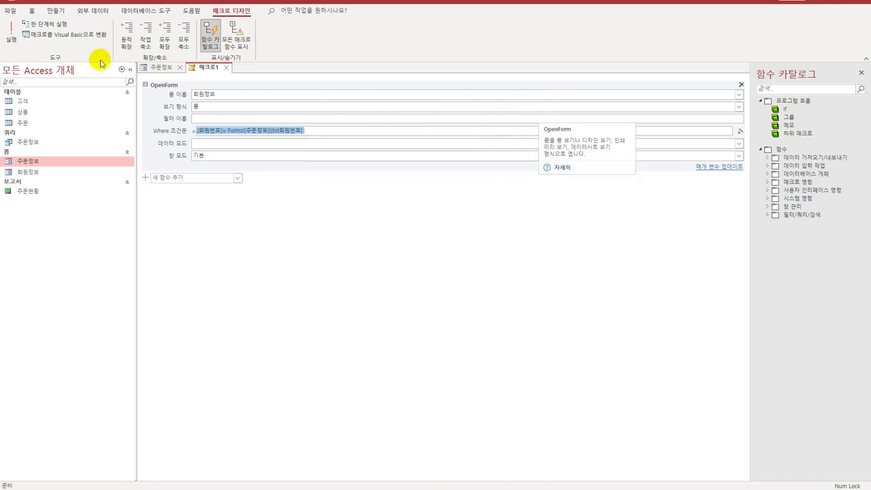
left_click(11, 2)
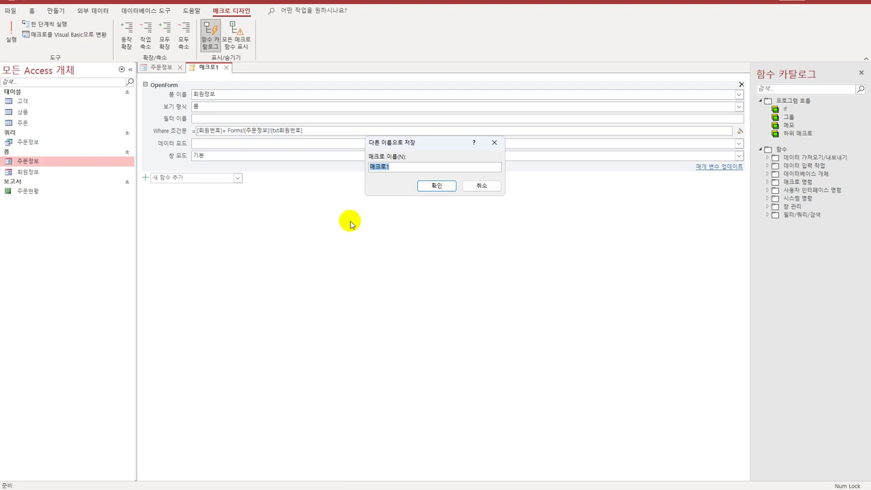
type("회원정보조회")
left_click(430, 187)
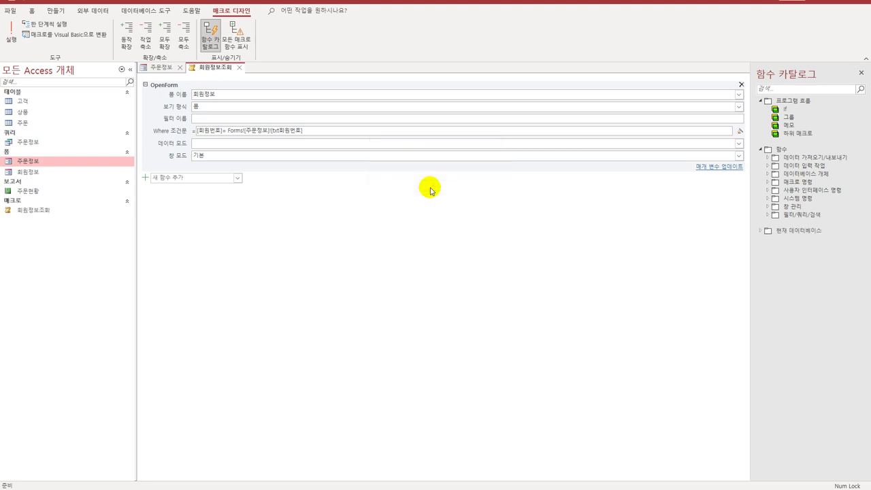
left_click(239, 67)
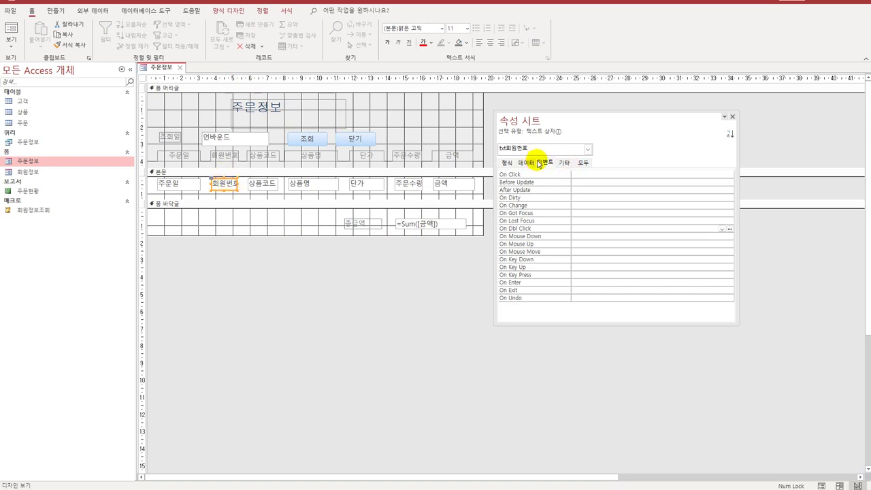
Step: Assign the 회원정보조회 macro to the On Dbl Click event of txt회원번호 and switch the 주문정보 form to Form view
left_click(722, 229)
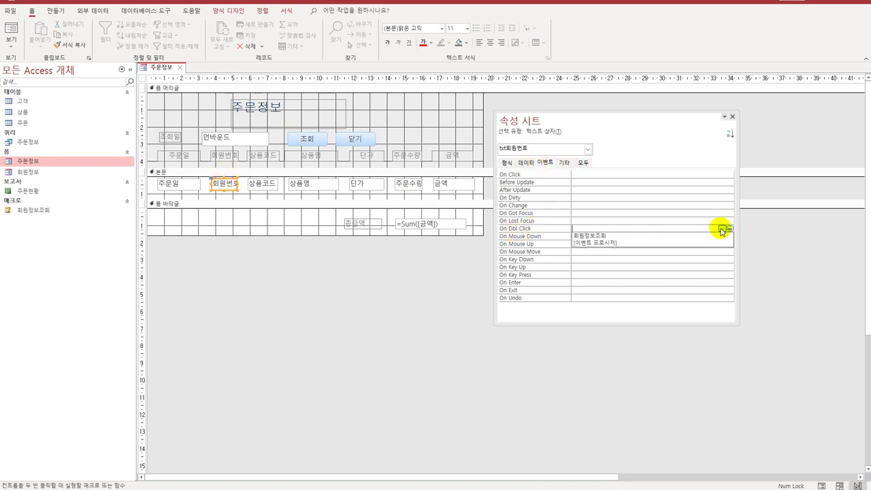
left_click(714, 236)
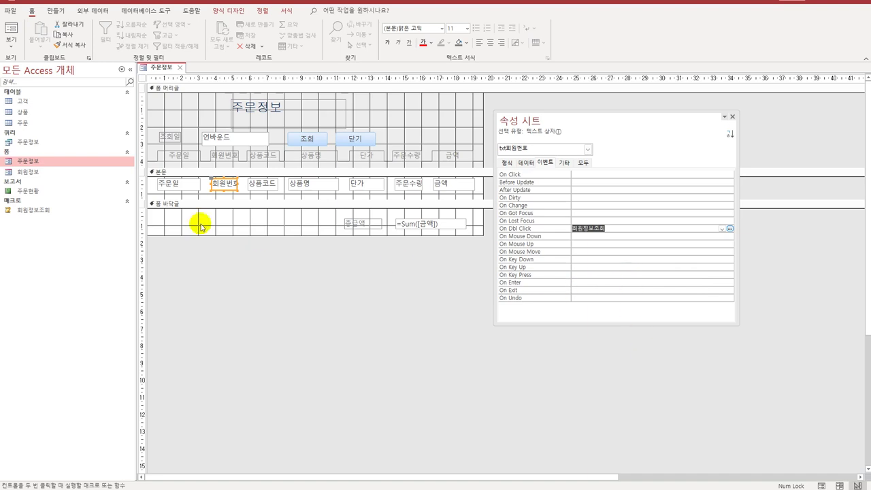
left_click(11, 39)
left_click(28, 68)
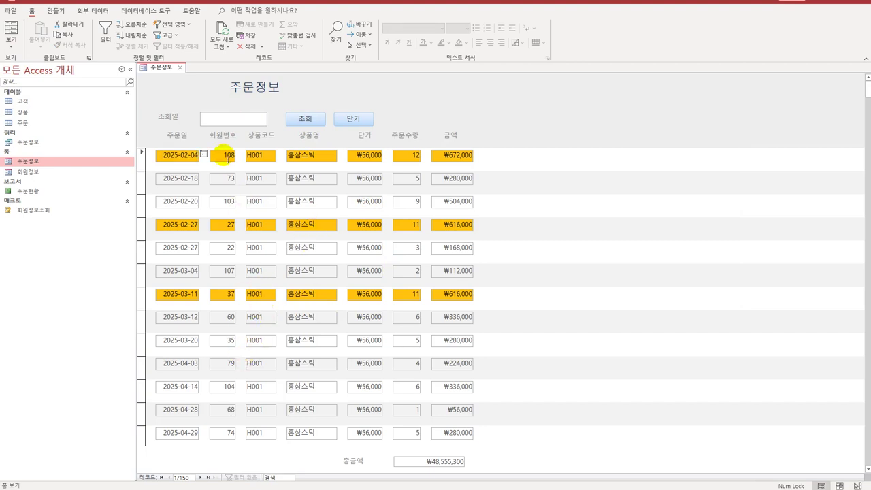
Step: Test the macro from the first record's 회원번호 field and close both the member form and the 주문정보 form
double_click(227, 162)
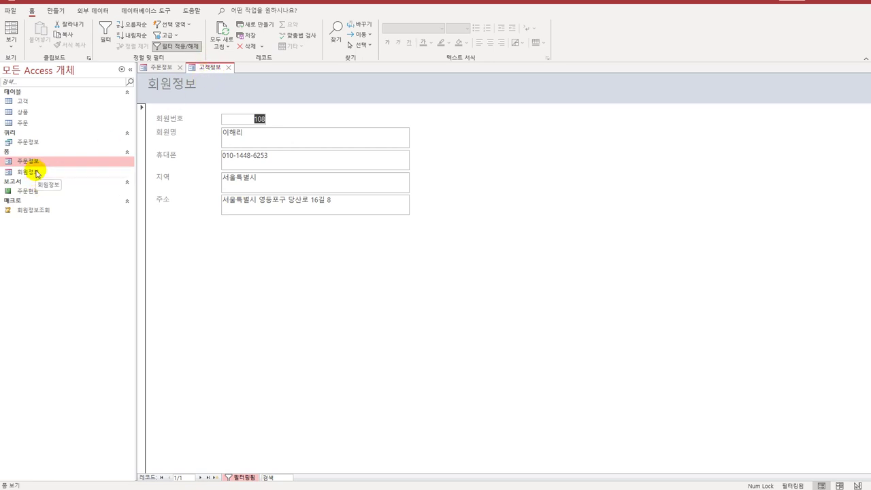
left_click(228, 68)
left_click(180, 67)
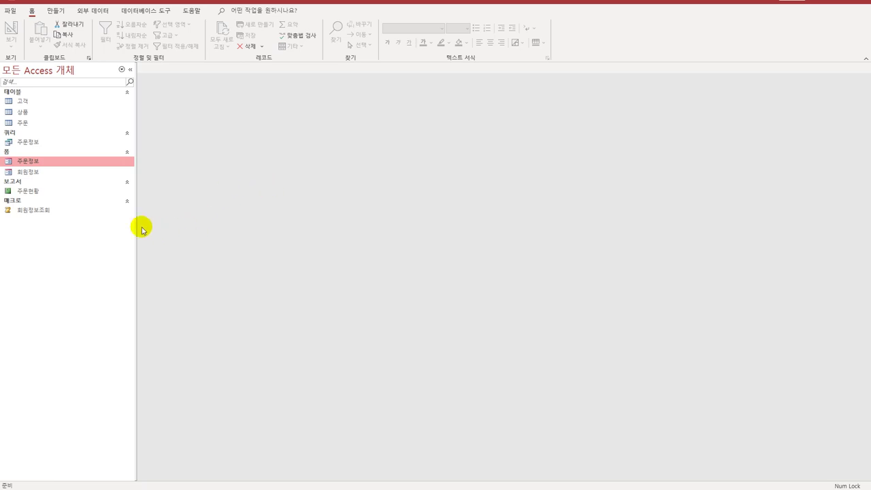
Step: Open the 주문현황 report in Design view
left_click(63, 193)
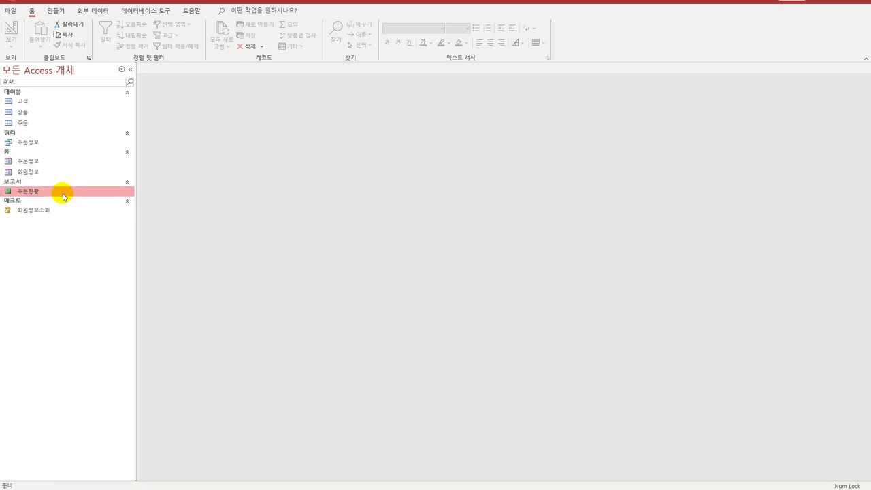
right_click(63, 196)
left_click(92, 225)
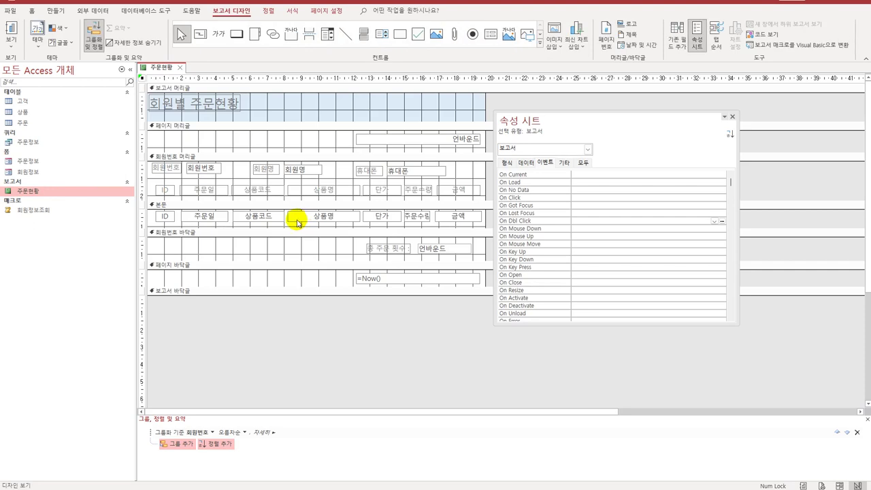
Step: Add an ascending sort on the ID field below the report's 회원번호 group
left_click(199, 433)
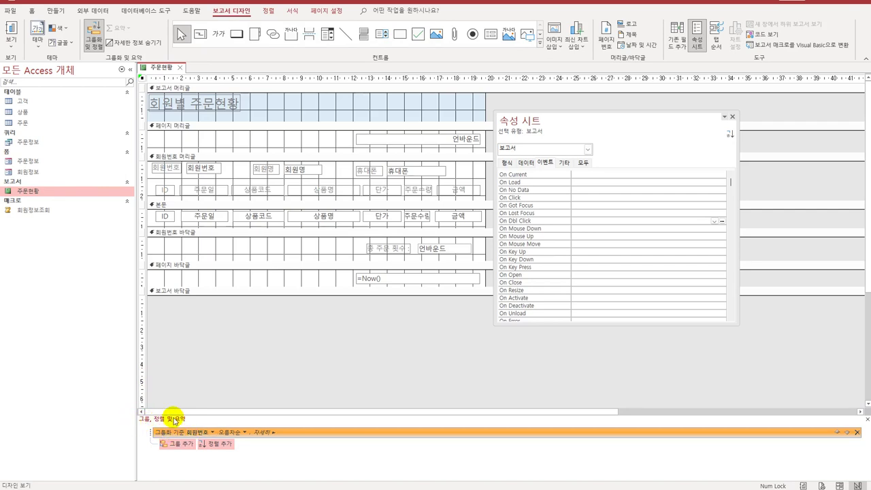
left_click(211, 446)
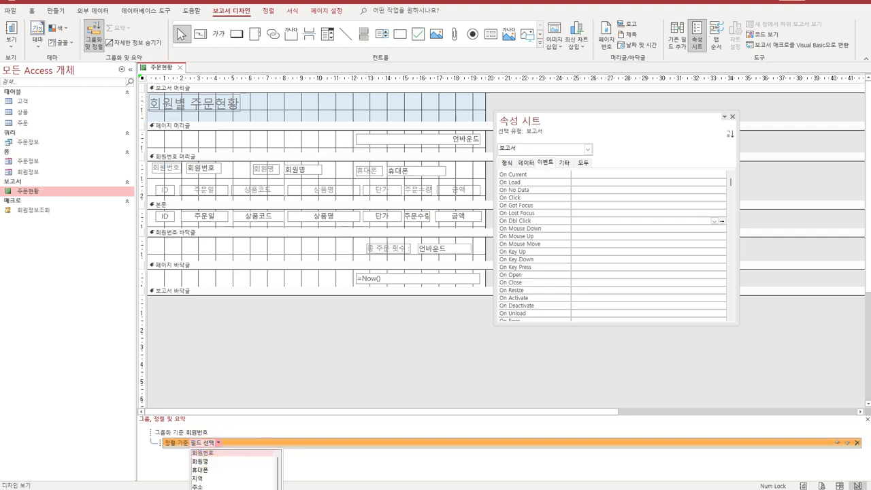
left_click(210, 472)
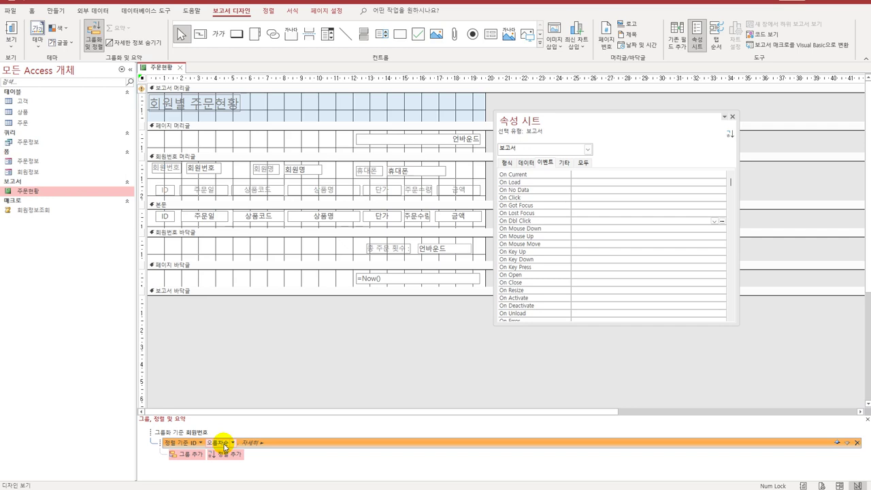
Step: Set the 페이지 바꿈 property of the 회원번호 group header to 구역 전
left_click(218, 156)
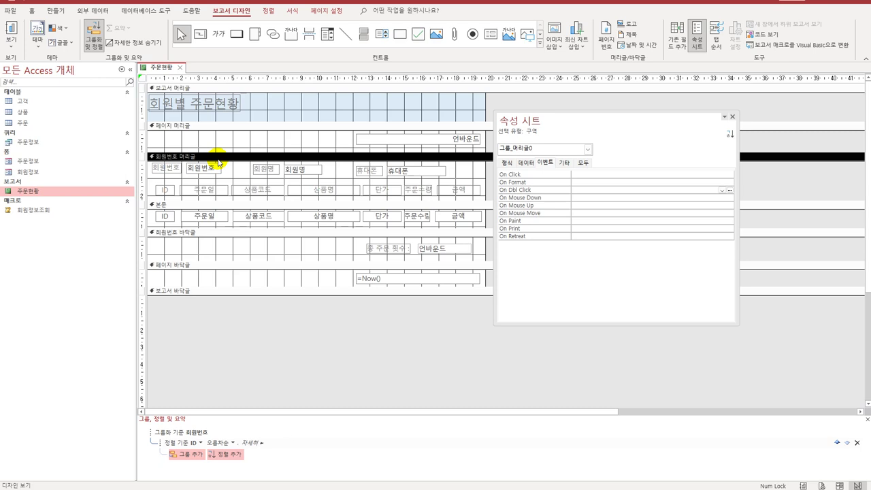
left_click(507, 164)
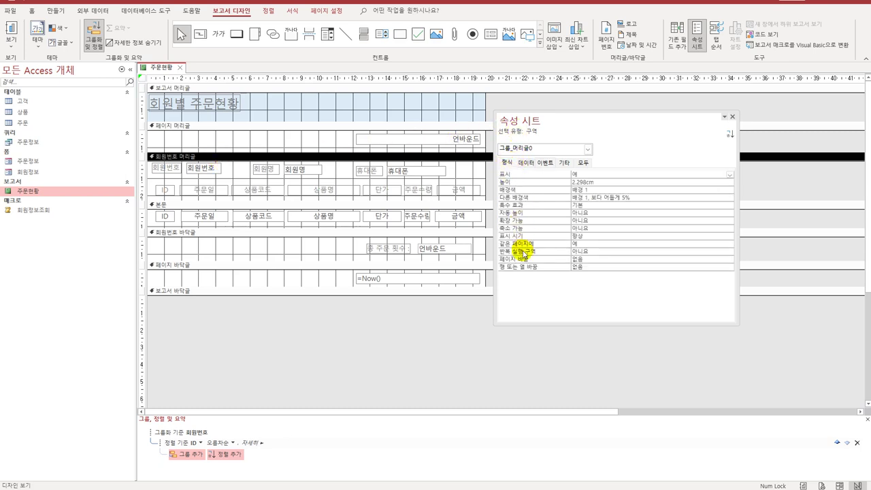
left_click(593, 260)
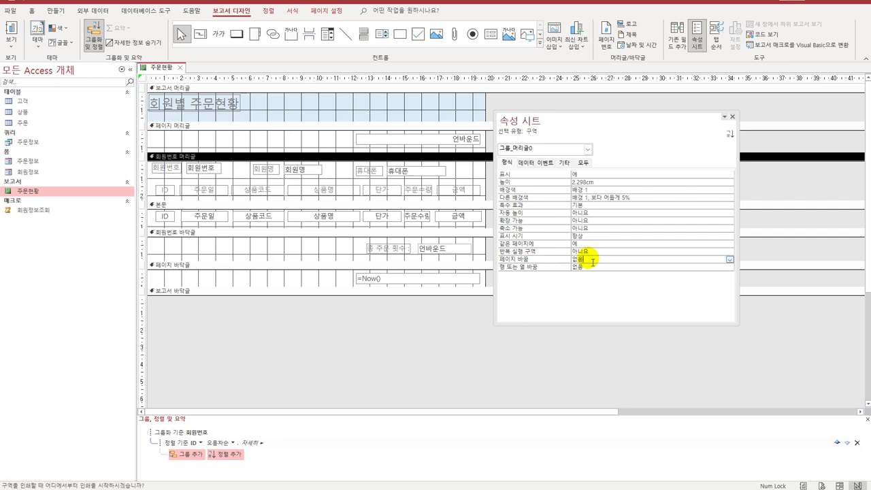
left_click(729, 260)
left_click(720, 274)
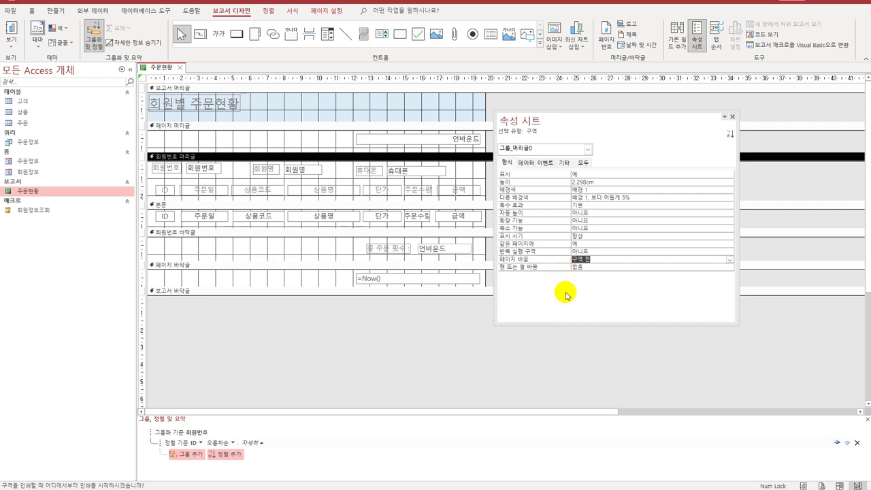
Step: Set the 중복 내용 숨기기 property of the txt주문일 text box in the detail section to 예
left_click(382, 141)
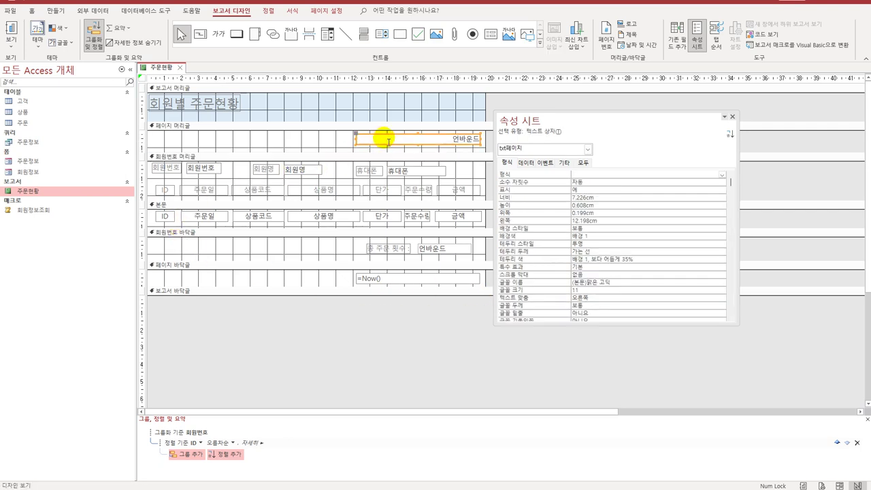
left_click(395, 279)
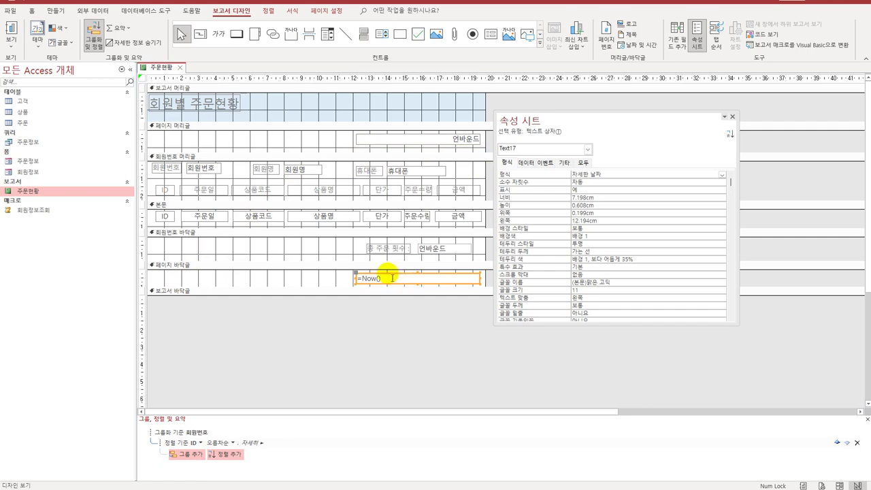
left_click(219, 222)
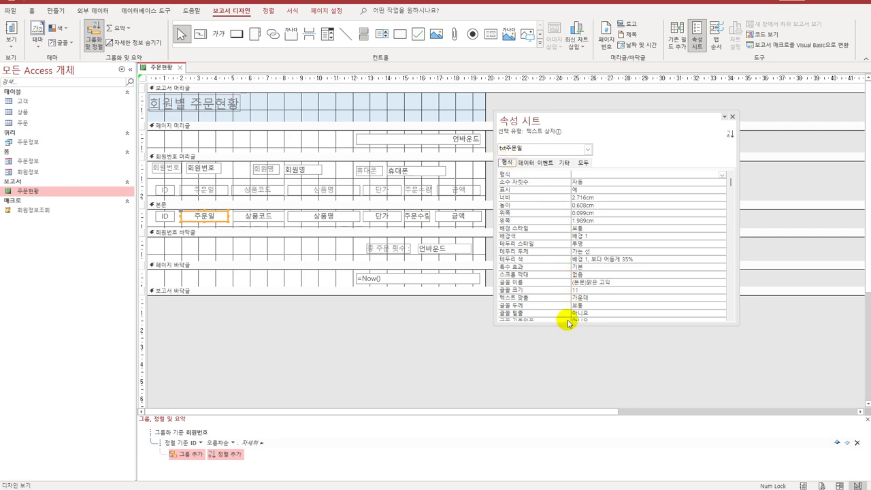
scroll(590, 302, "down", 7)
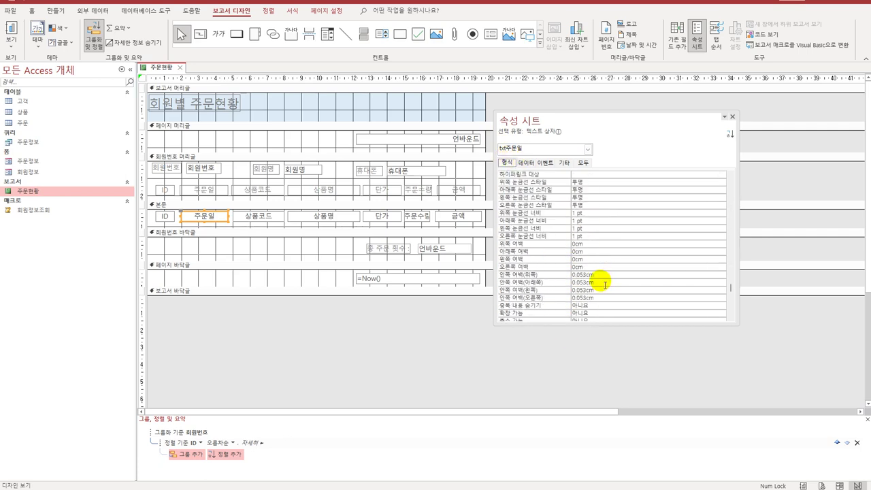
scroll(604, 282, "down", 1)
double_click(584, 282)
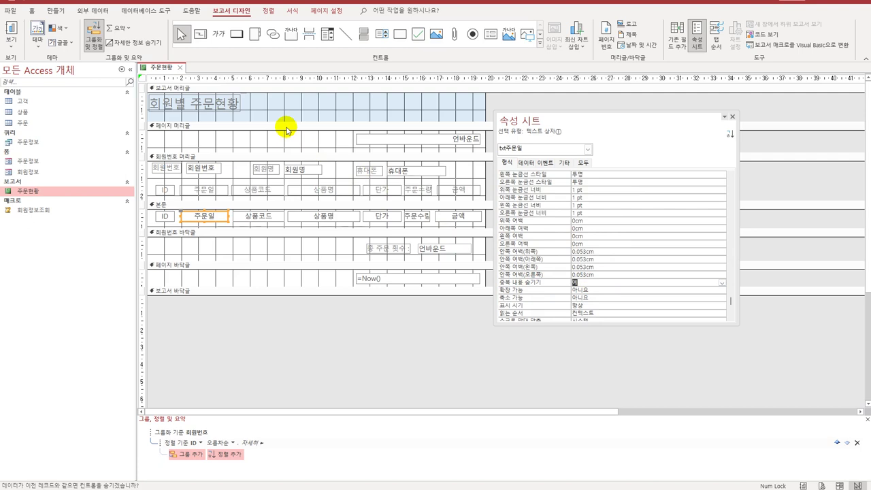
Step: Set the control source of txt페이지 in the page header to =[pages] & "쪽 중 " & [page] & "쪽"
left_click(386, 140)
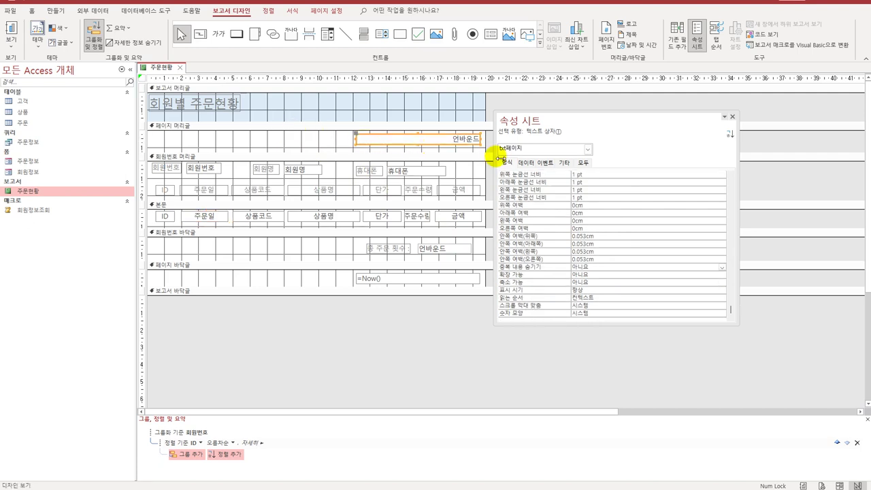
left_click(524, 163)
left_click(575, 175)
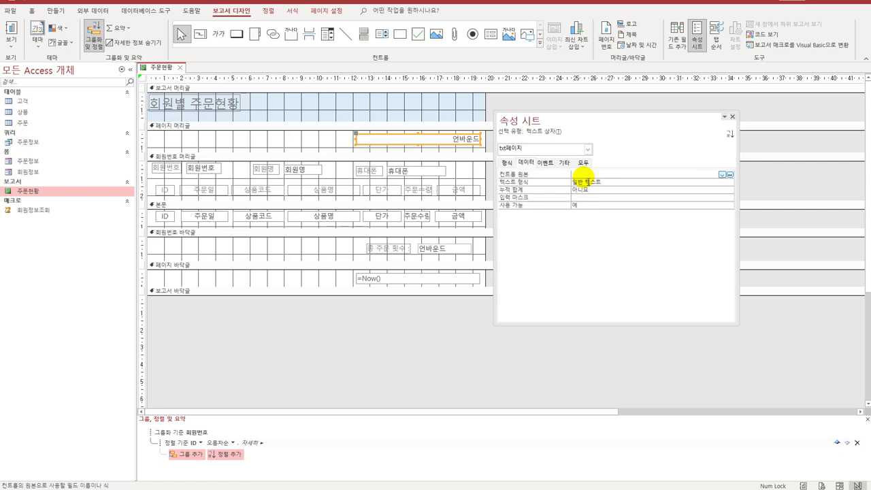
key("shift+F2")
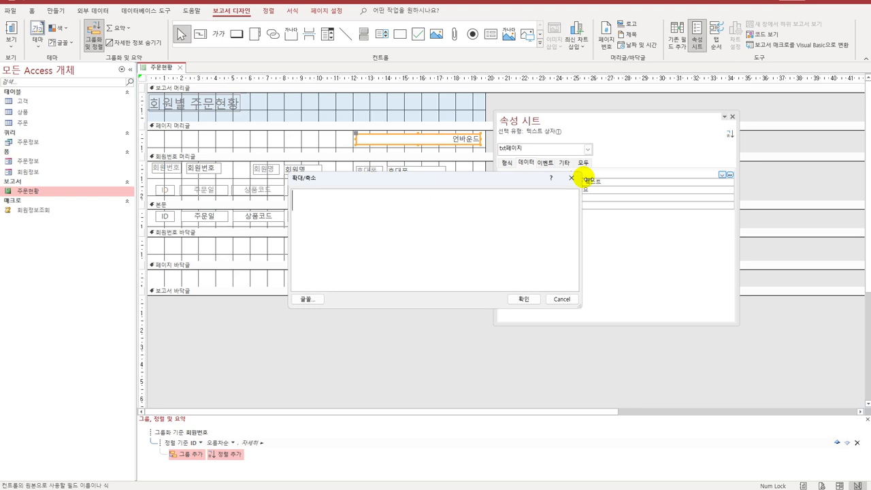
type("=[")
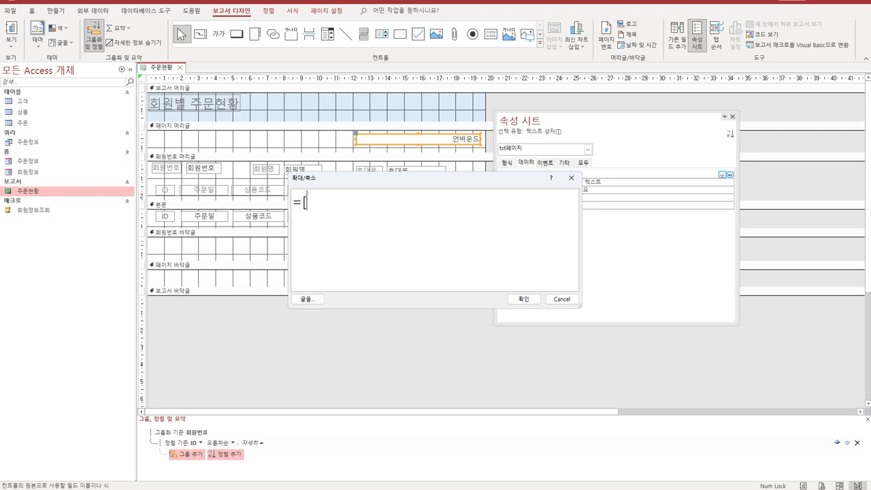
type("pages] & \"")
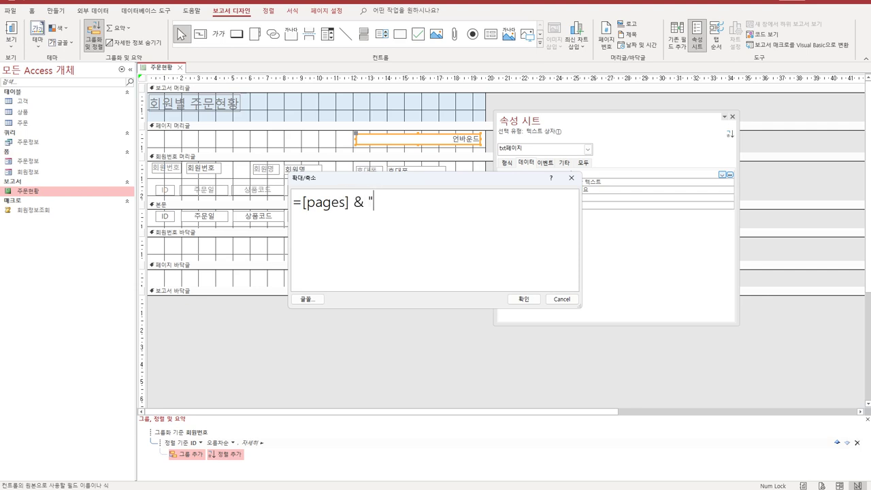
type("쪽 중")
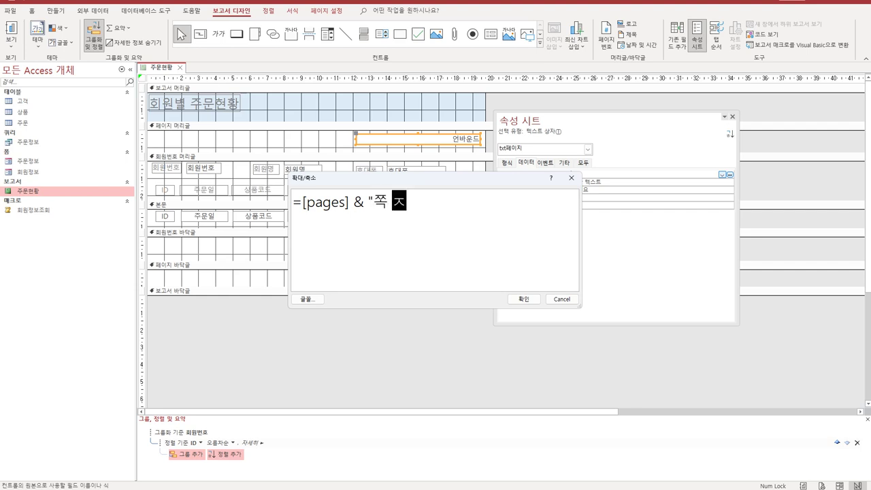
type("\" & [page] ")
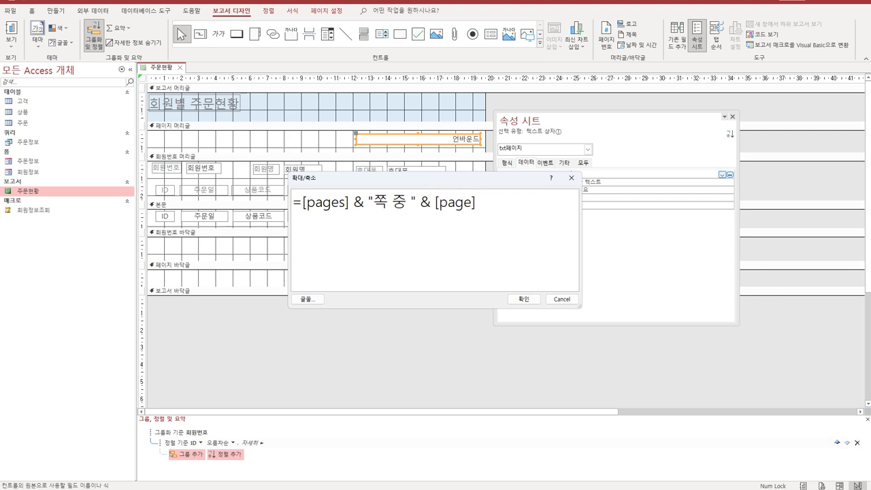
type("& \"쪽\"")
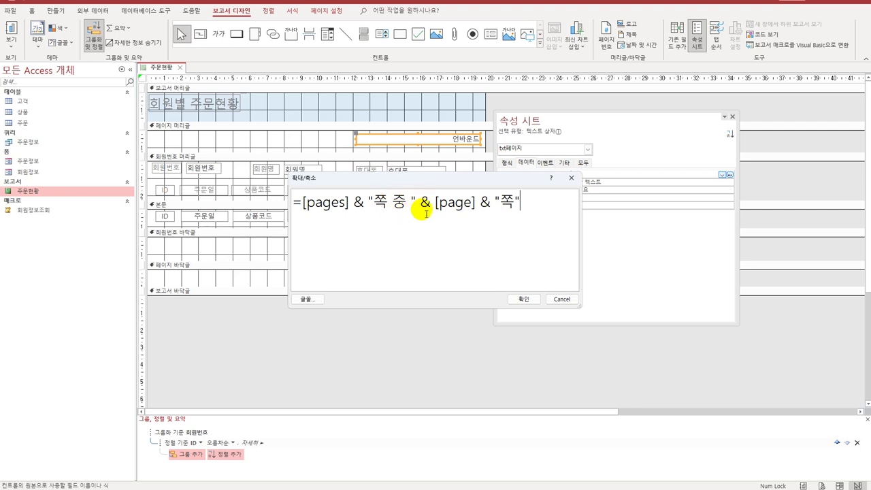
left_click(522, 299)
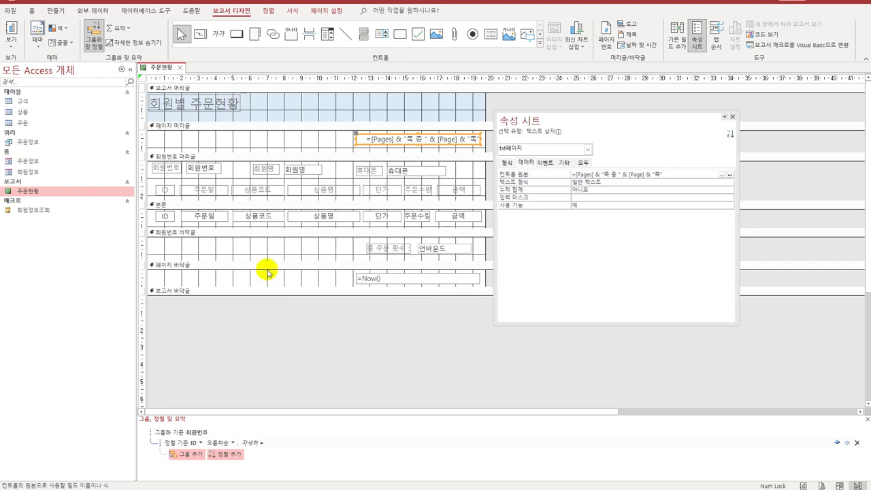
Step: Set the control source of the txt주문횟수 text box in the 회원번호 group footer to =count(*)&"건"
left_click(203, 235)
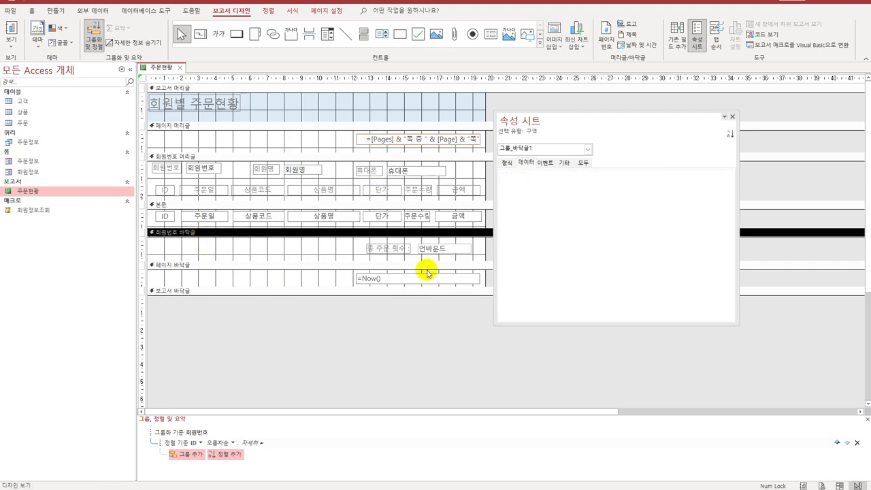
left_click(445, 251)
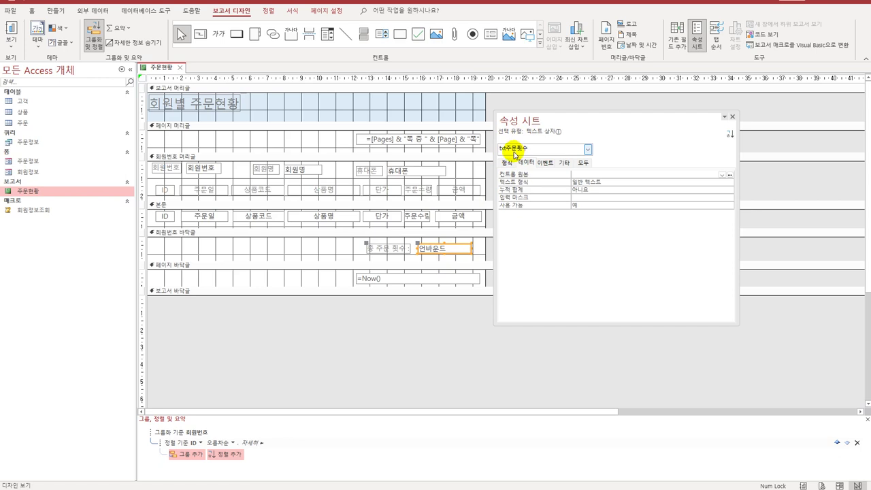
left_click(588, 174)
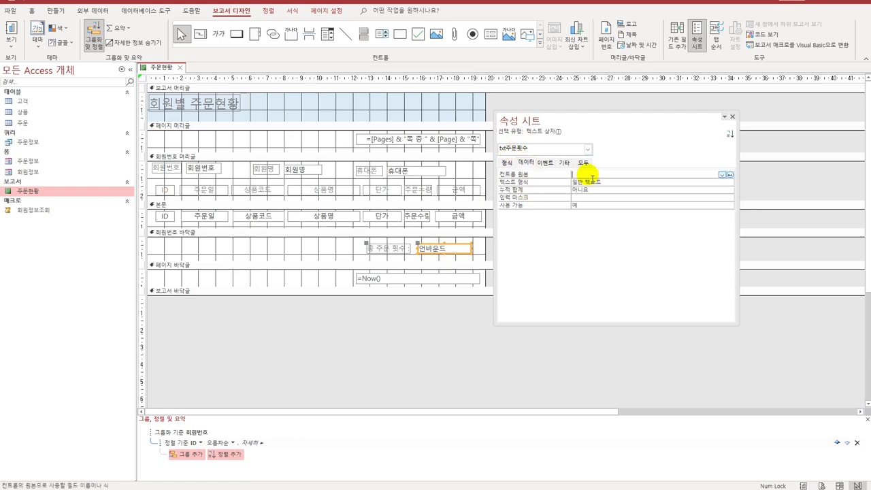
key("shift+F2")
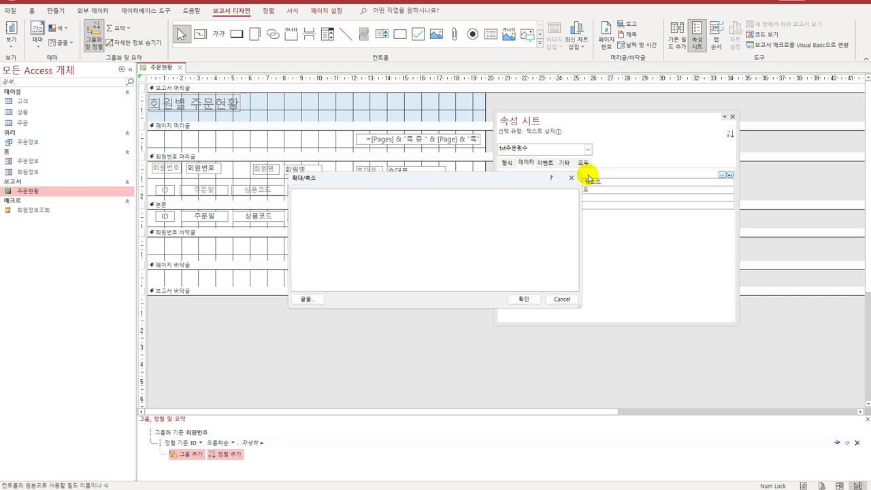
type("=count")
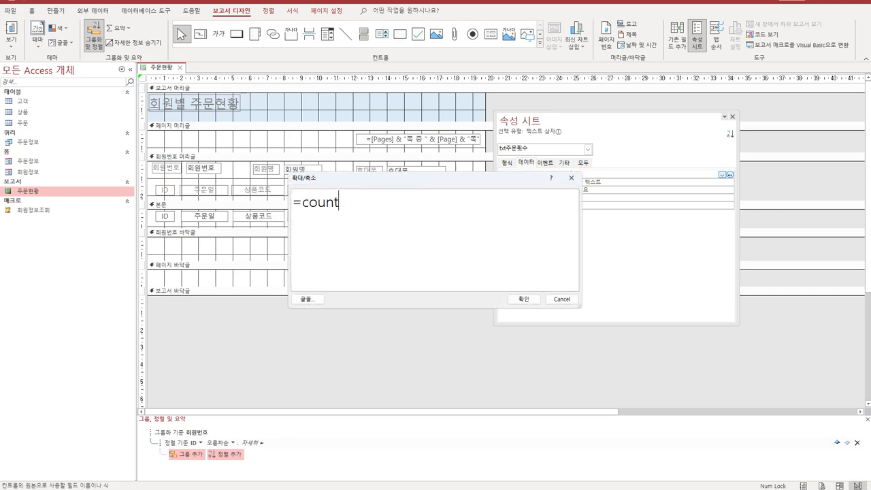
type("(*)&\"건\"")
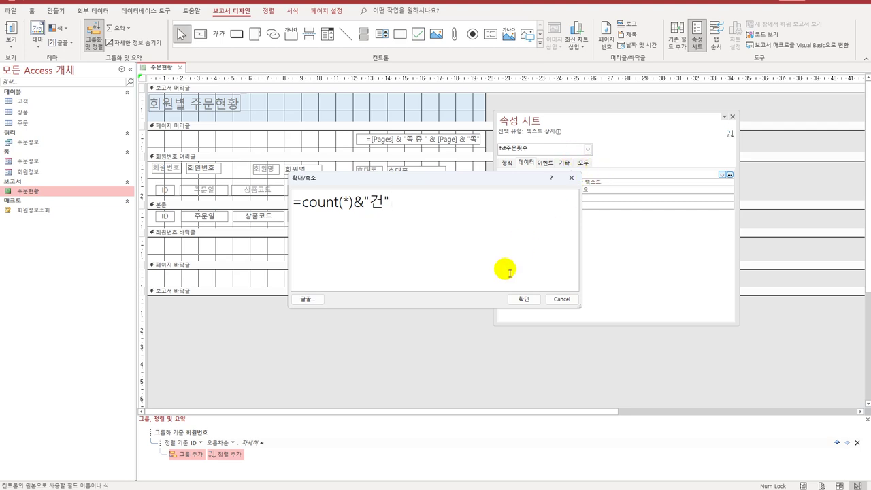
left_click(531, 300)
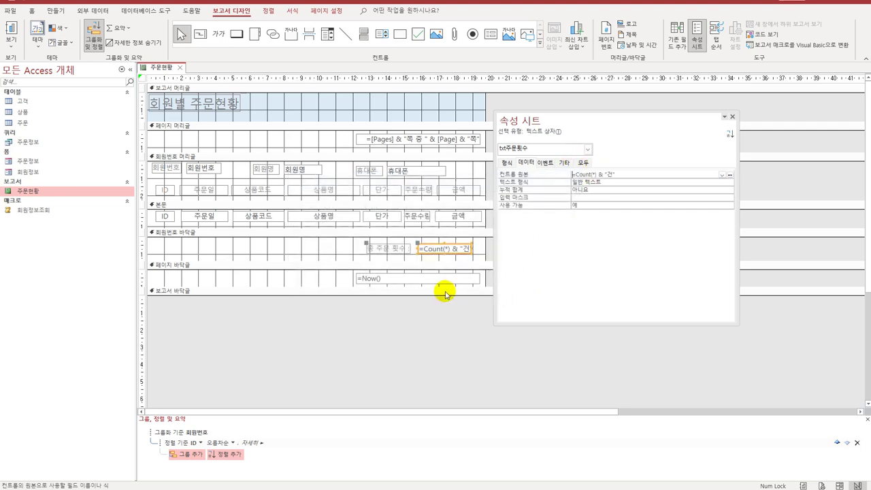
Step: Check the 주문현황 report in print preview, and close the report with its design changes saved
left_click(389, 335)
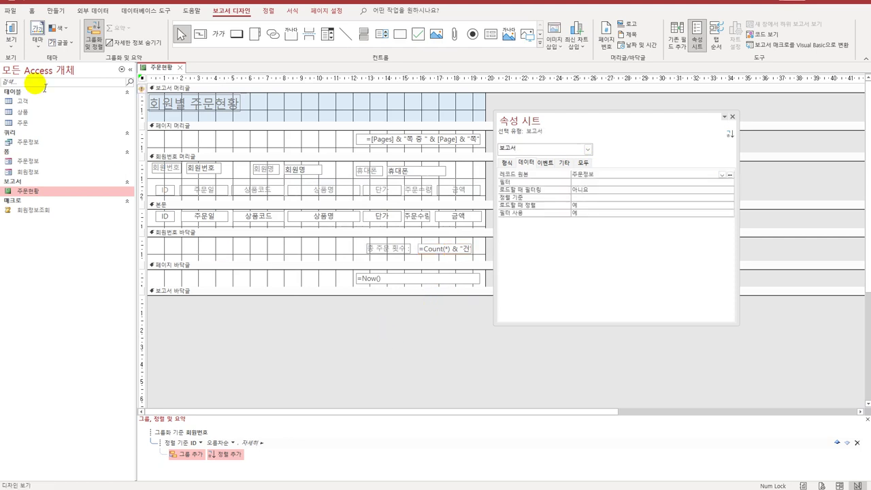
left_click(11, 43)
left_click(37, 86)
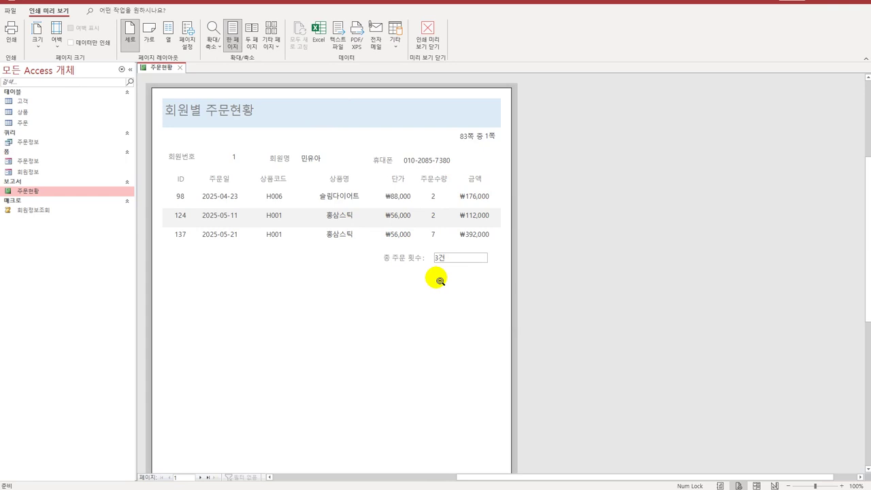
left_click(427, 32)
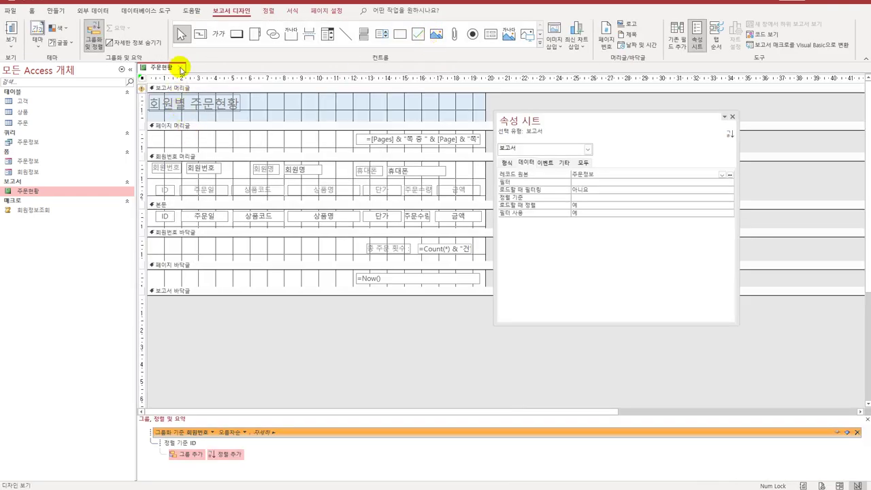
left_click(180, 68)
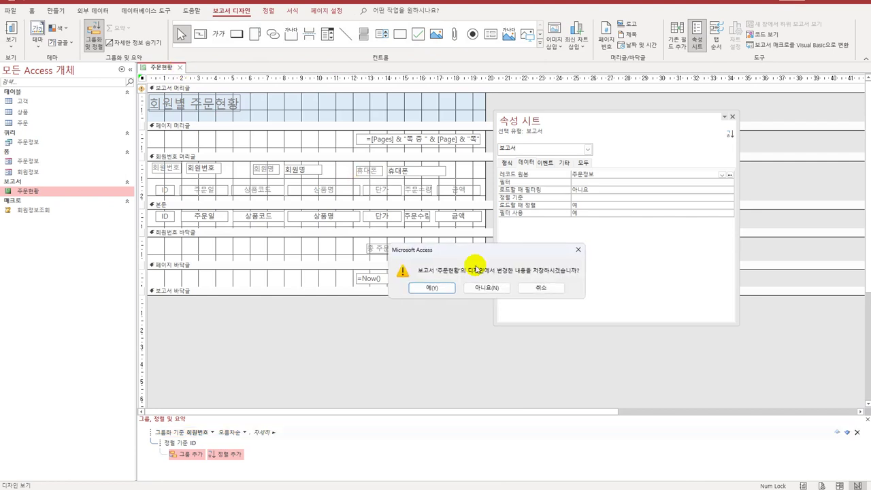
left_click(431, 288)
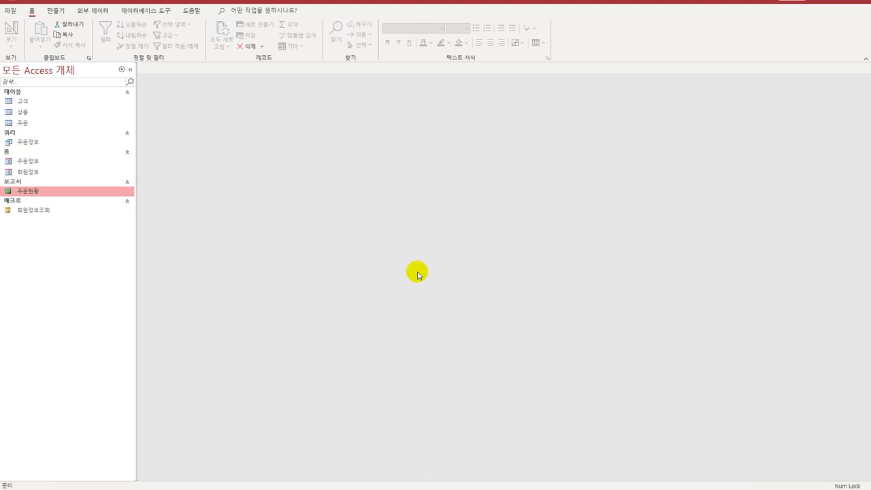
Step: Open the 주문정보 form in design view
left_click(41, 163)
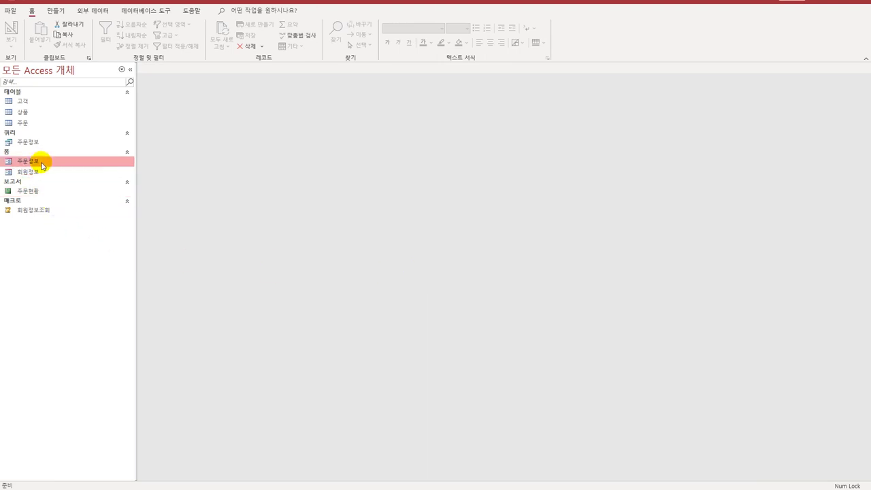
right_click(42, 166)
left_click(95, 192)
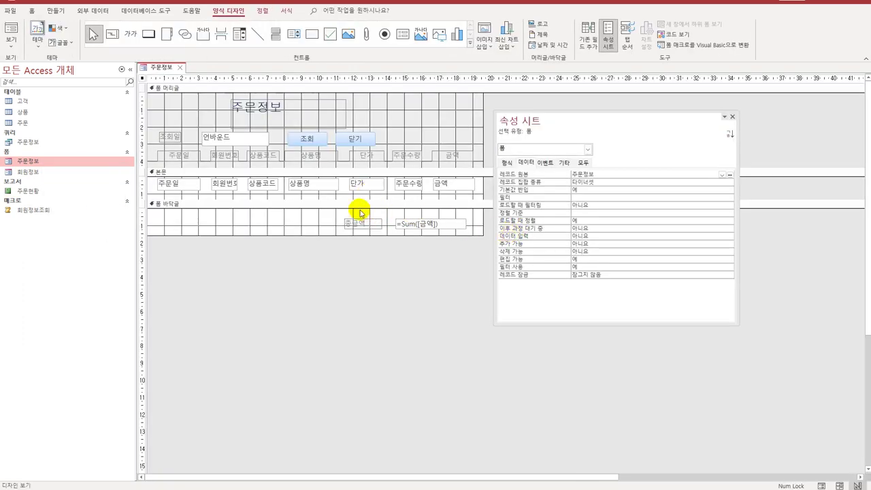
Step: Assign an event procedure to the On Click event of the cmd닫기 button and open its code
left_click(359, 139)
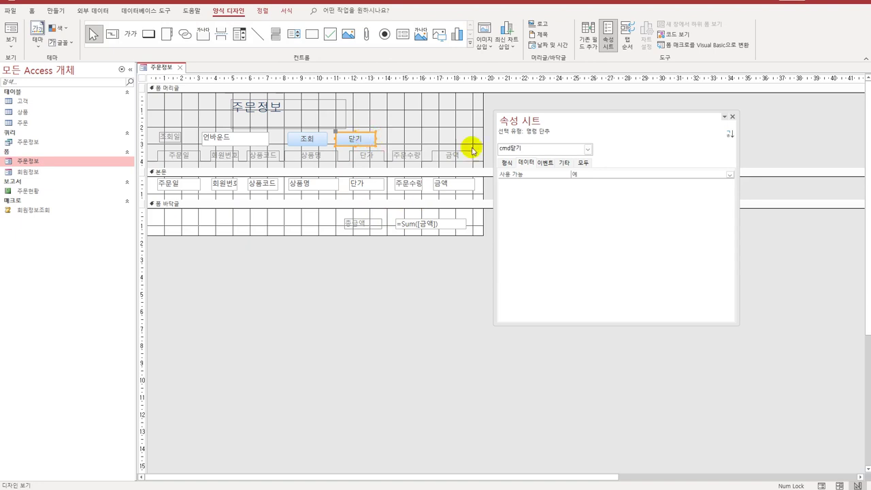
left_click(544, 163)
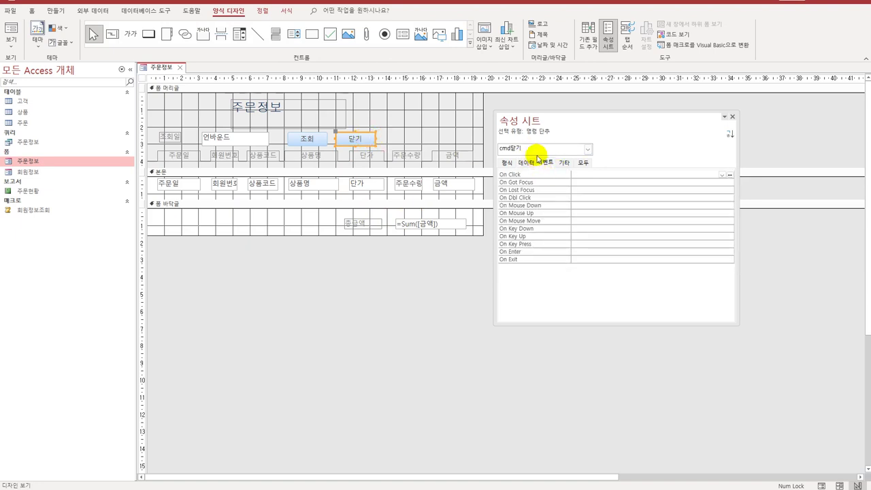
left_click(584, 175)
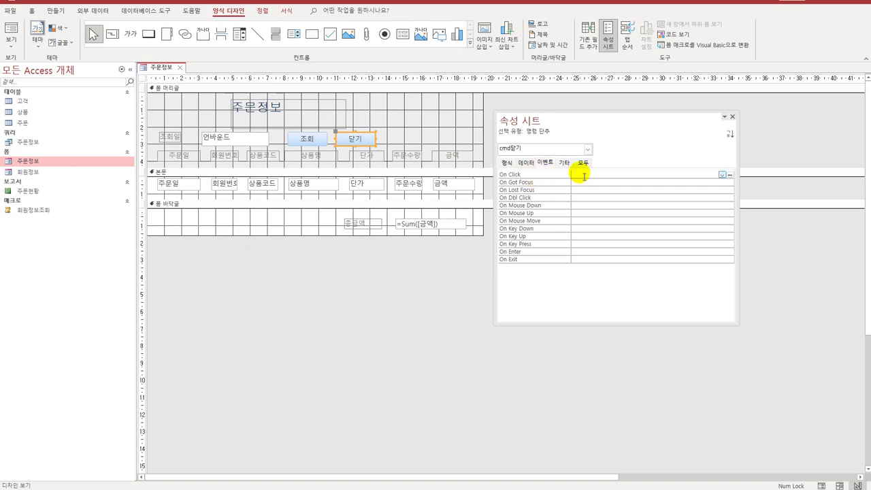
left_click(722, 175)
left_click(720, 190)
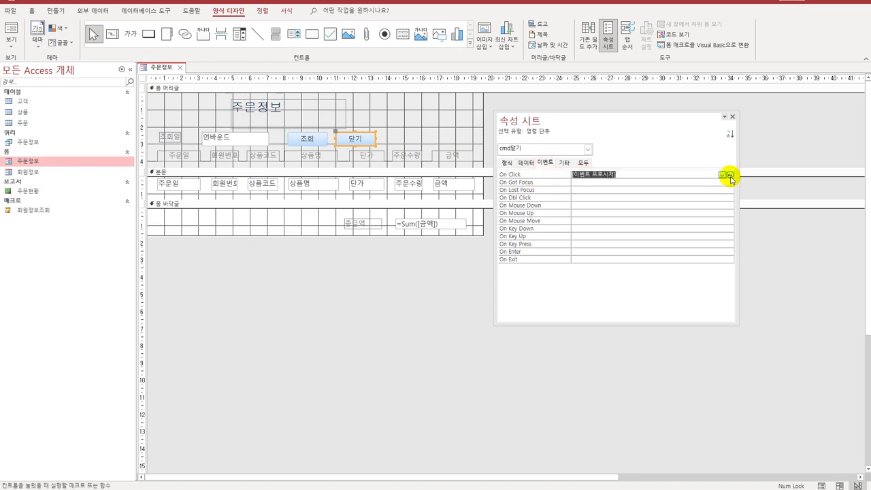
left_click(729, 175)
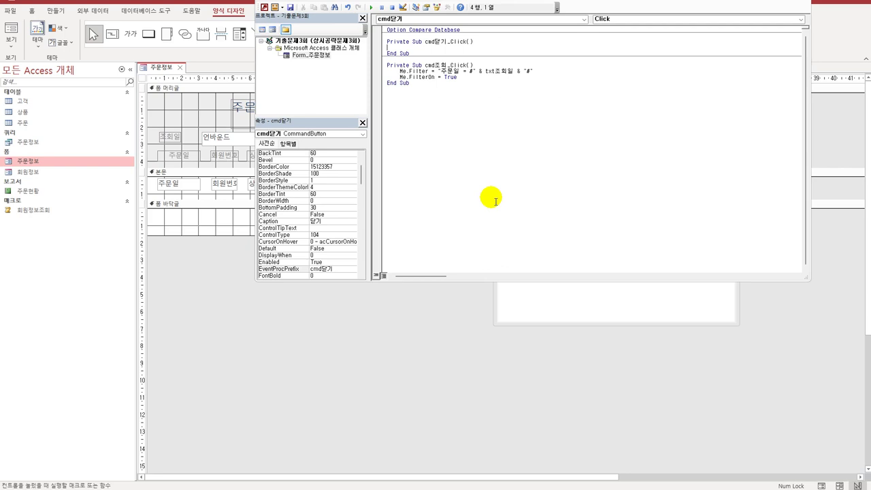
Step: Declare the variable a with Dim a inside the cmd닫기_Click procedure
key("Return")
key("Return")
key("Up")
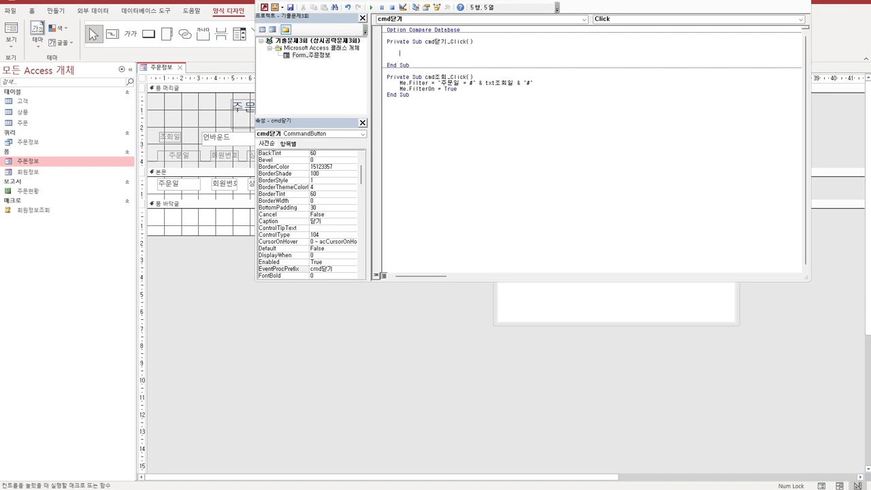
type("dim a")
key("Return")
key("Return")
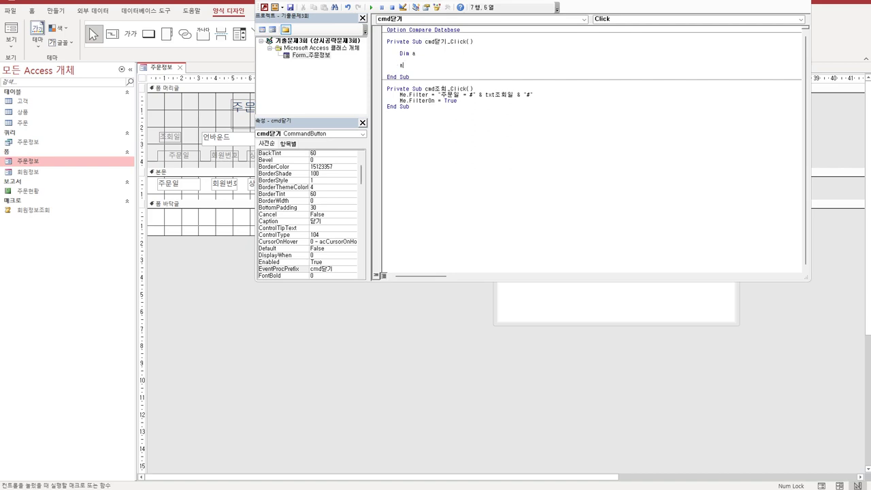
Step: Assign to a the result of MsgBox("폼을 종료하겠습니까?", vbYesNo, "폼 종료") in the cmd닫기_Click procedure
type("a = msgbox(")
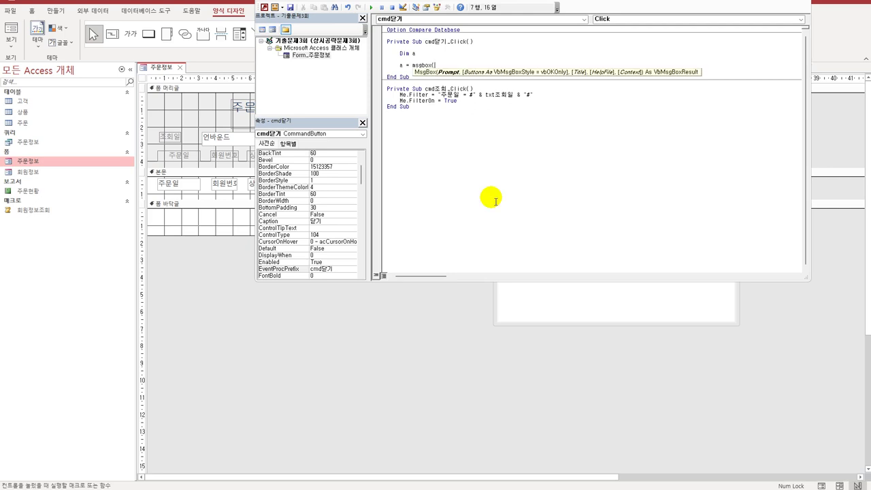
type("\"")
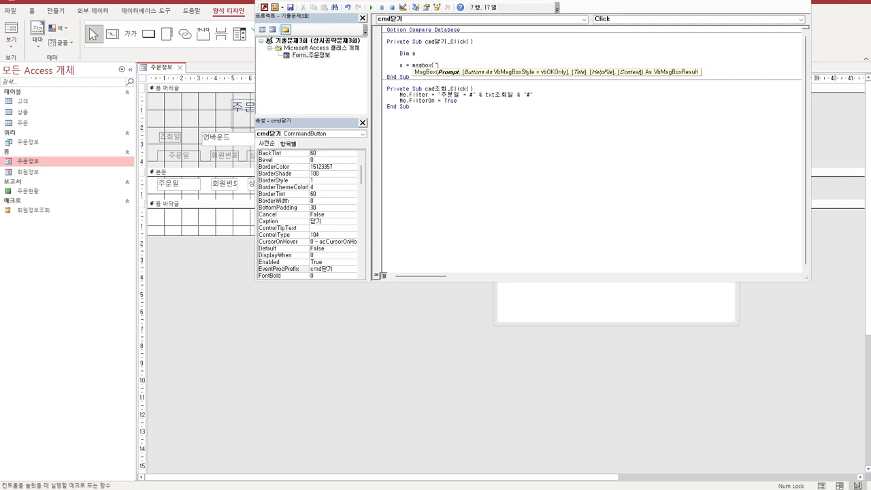
type("폼을 종료하겠습니")
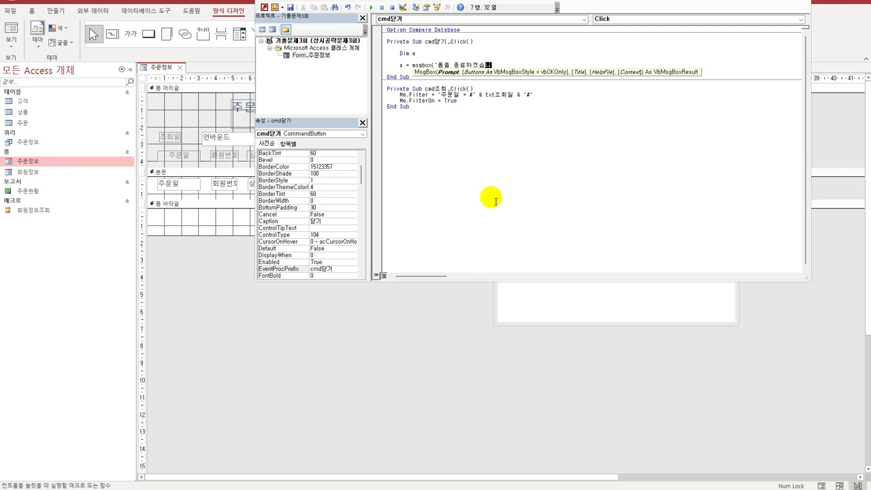
type("까?\"")
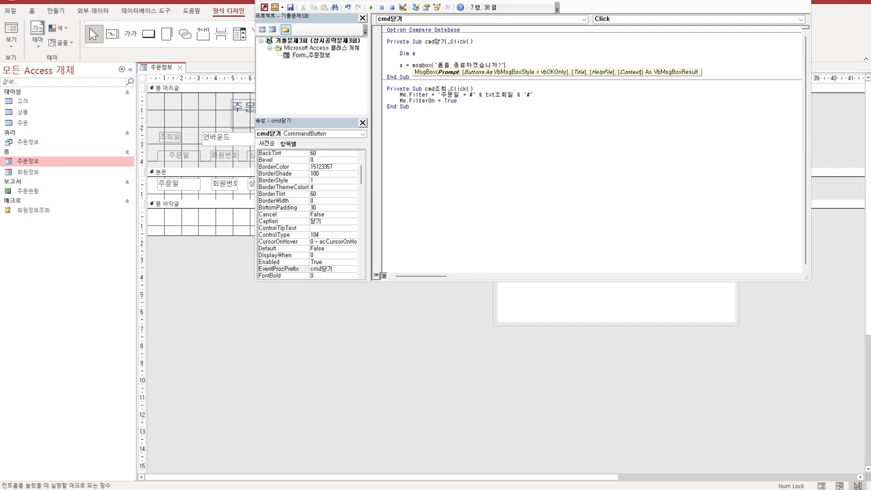
type(",")
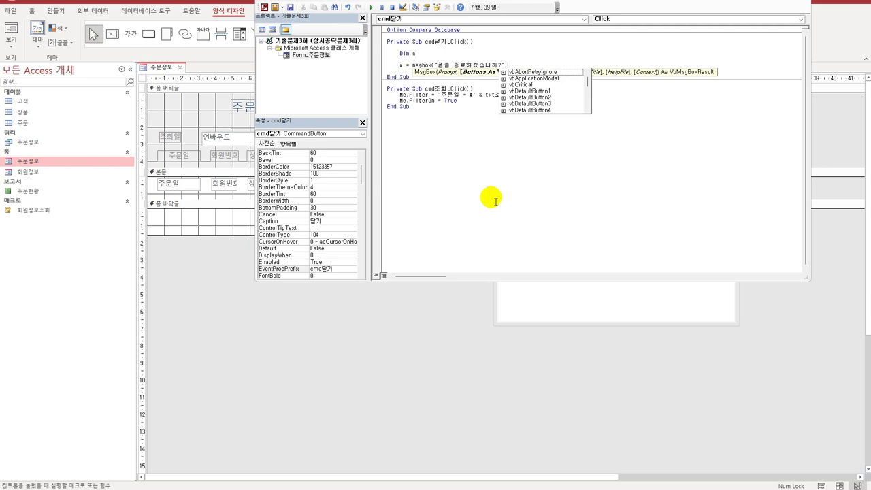
type("vb")
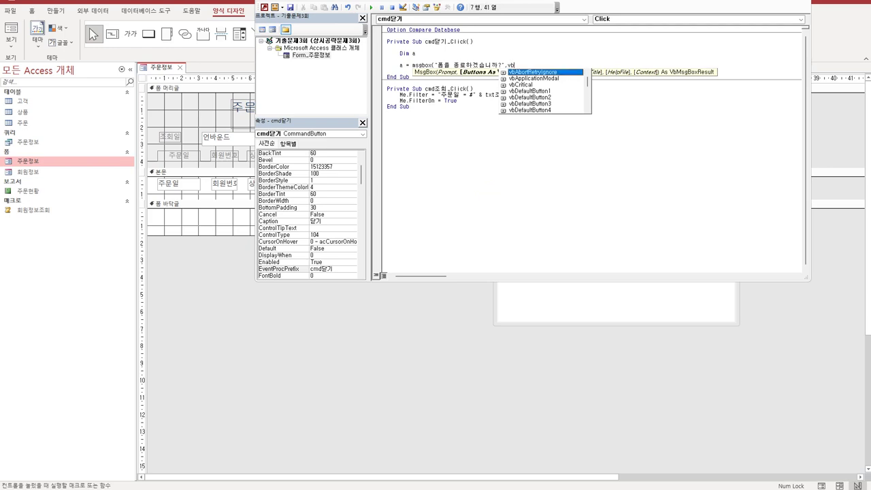
type("YesNo,")
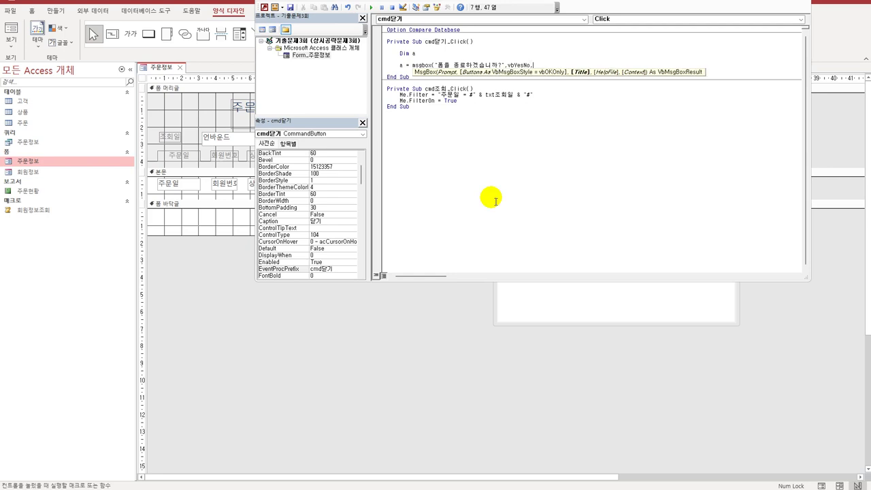
type("\"폼 종료\"")
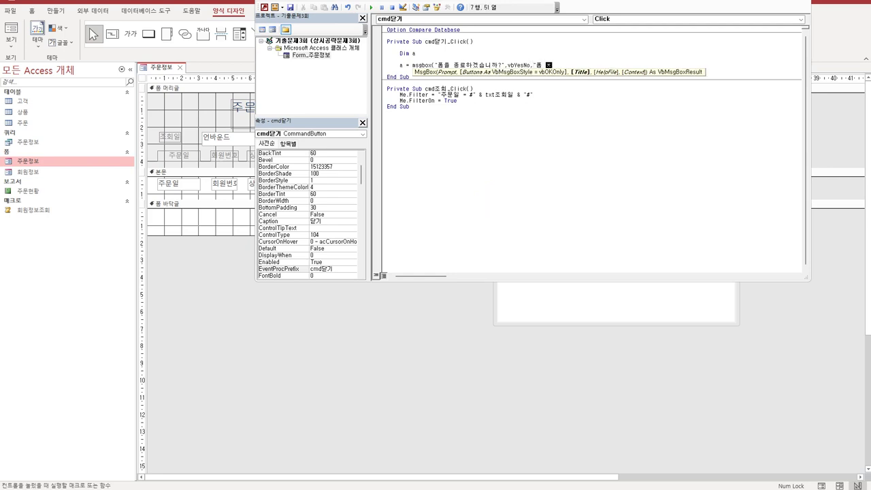
key("Return")
key("Return")
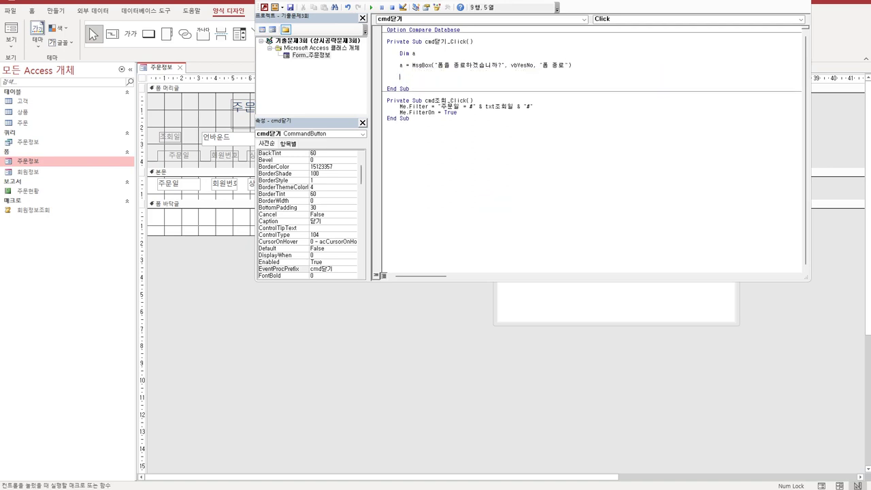